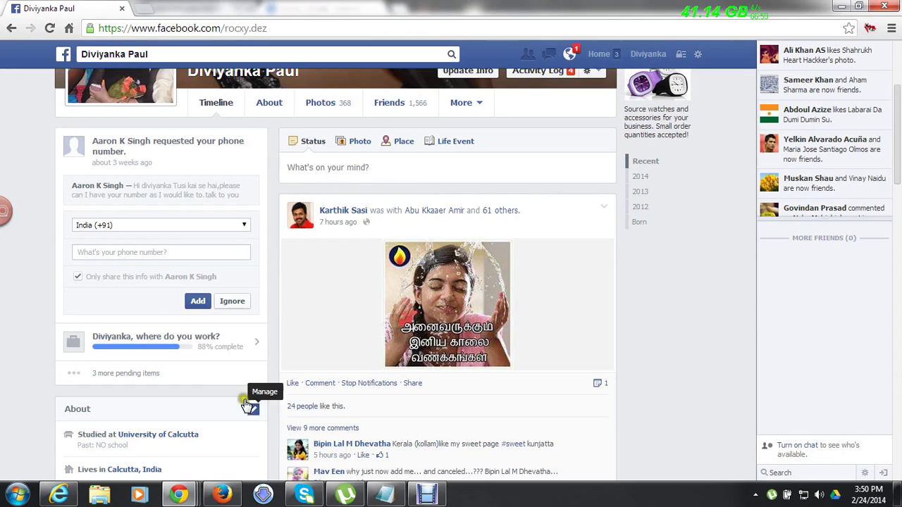
Scroll the Facebook profile, then select the reqs.php address line in the Notepad notes
click(245, 405)
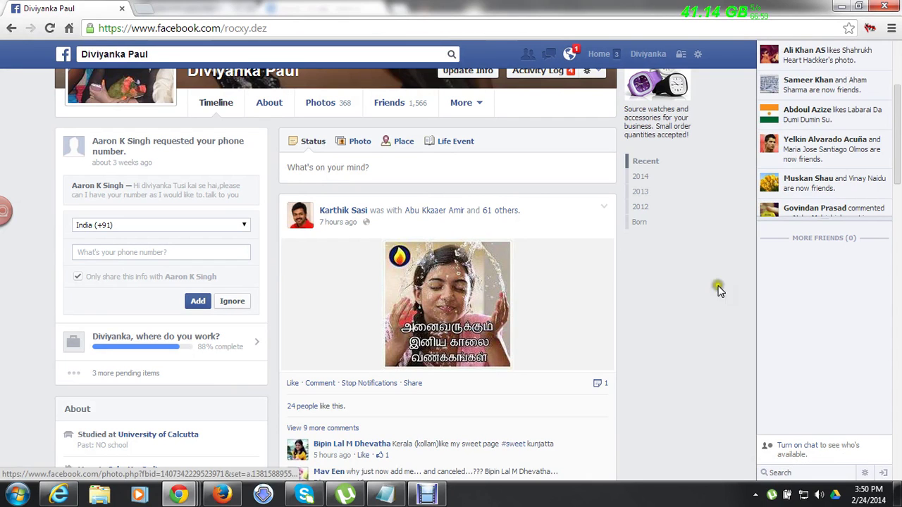
scroll(900, 112, up, 3)
drag(899, 113, 899, 190)
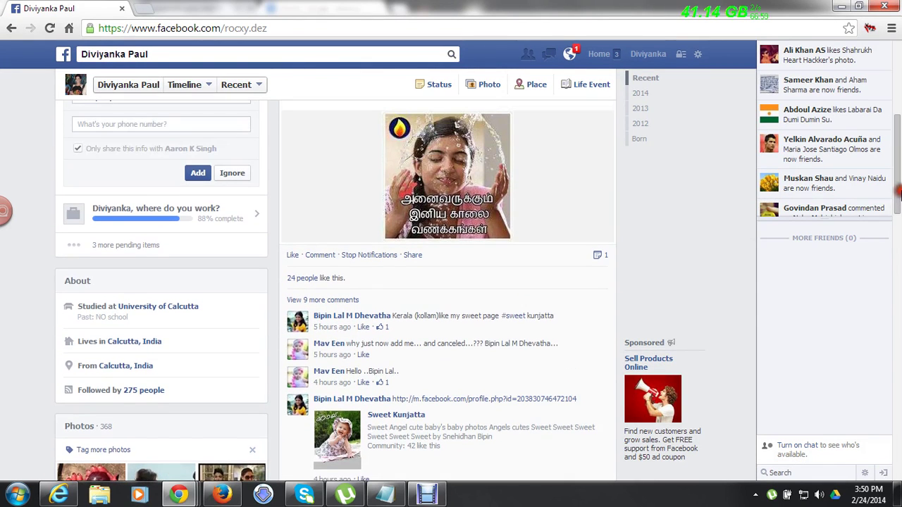
click(401, 499)
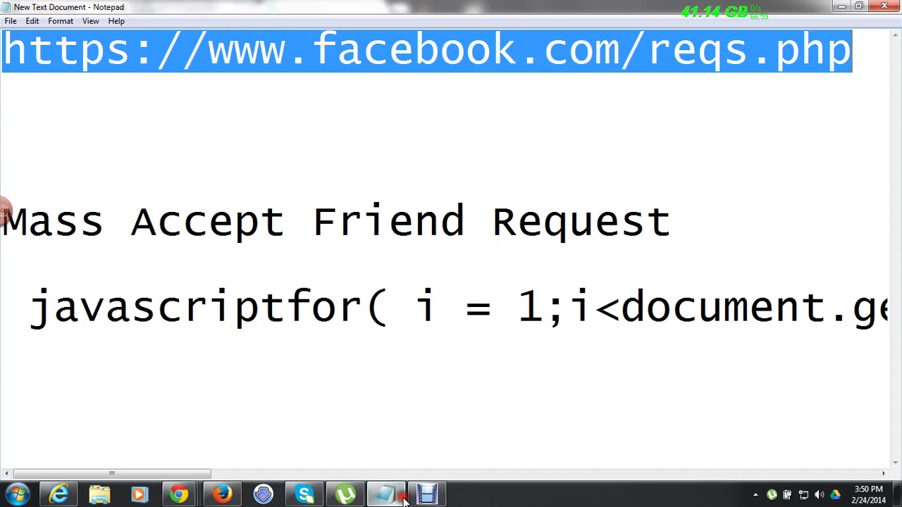
click(787, 115)
drag(873, 65, 3, 61)
key(ctrl+c)
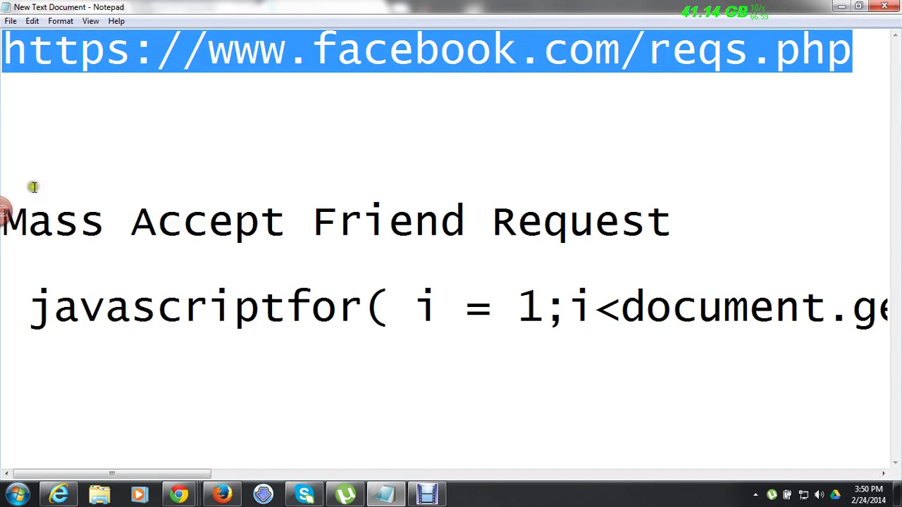
Bring the Facebook Chrome window back and select its current address
mouse_move(179, 494)
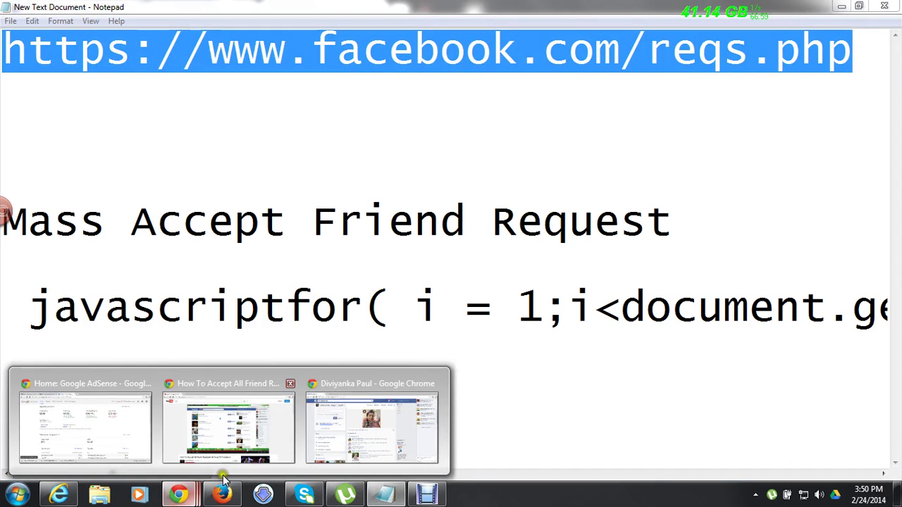
click(353, 441)
click(376, 29)
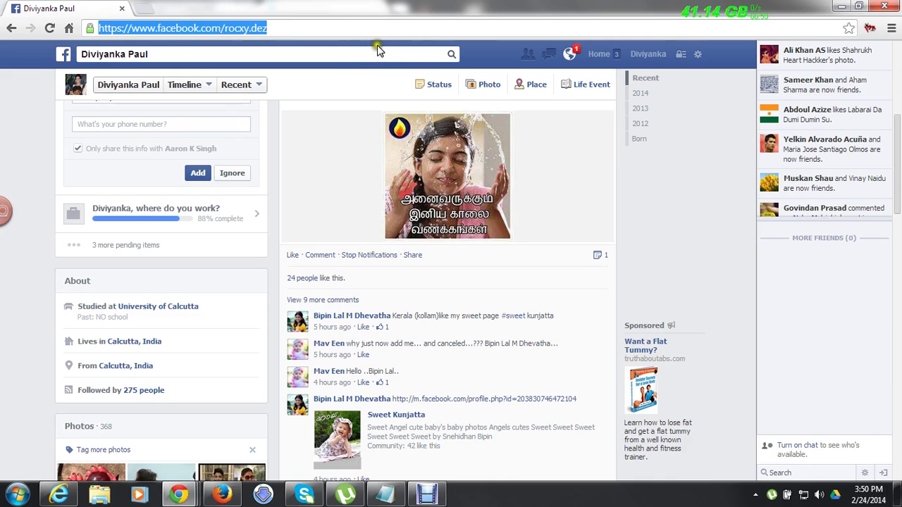
Paste the reqs.php address and load the Confirm Requests page
key(ctrl+v)
key(Return)
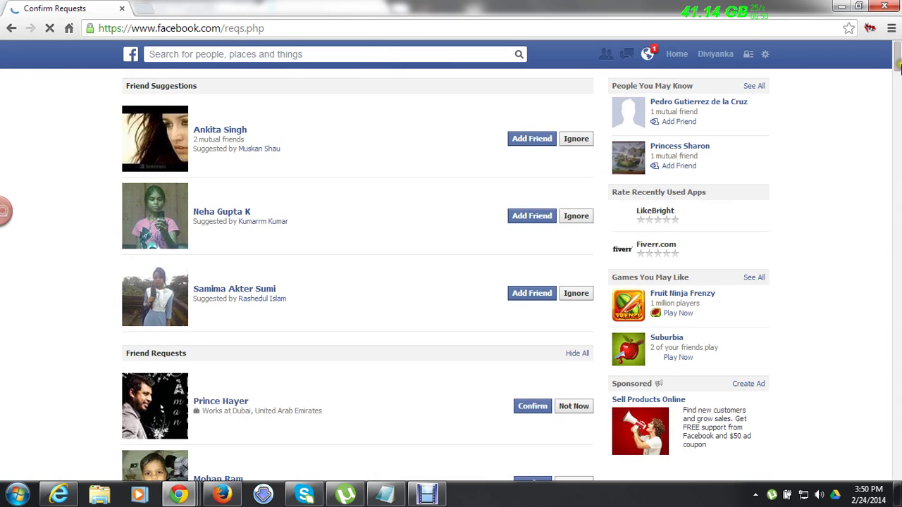
drag(899, 57, 886, 339)
Use Show more repeatedly until the whole list of pending friend requests is loaded
click(83, 251)
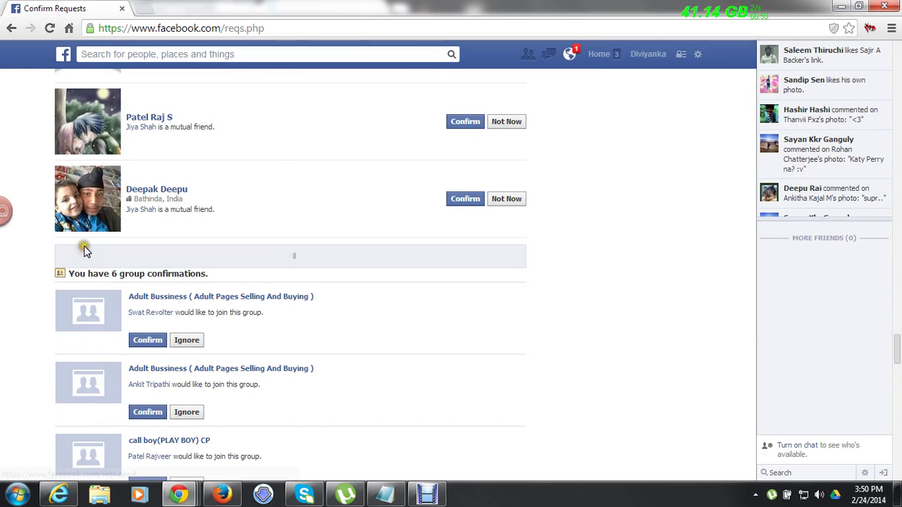
click(897, 495)
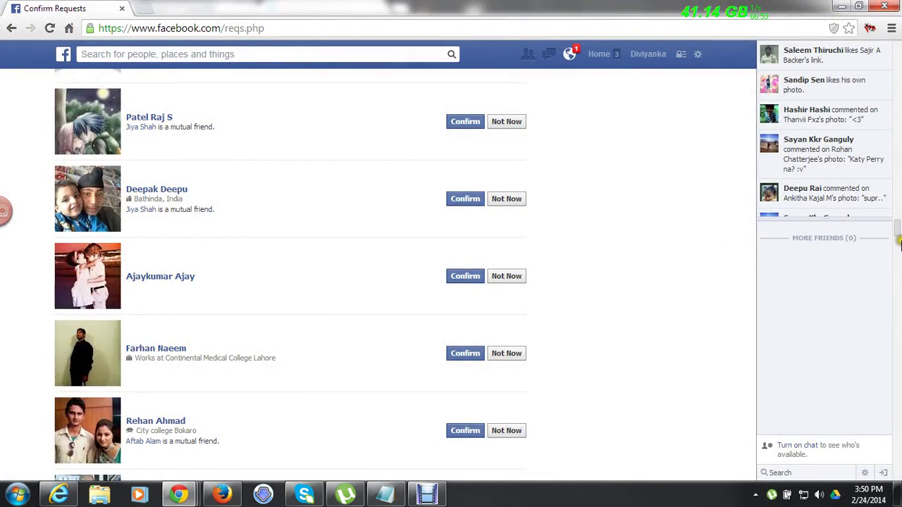
drag(897, 228, 898, 402)
click(110, 245)
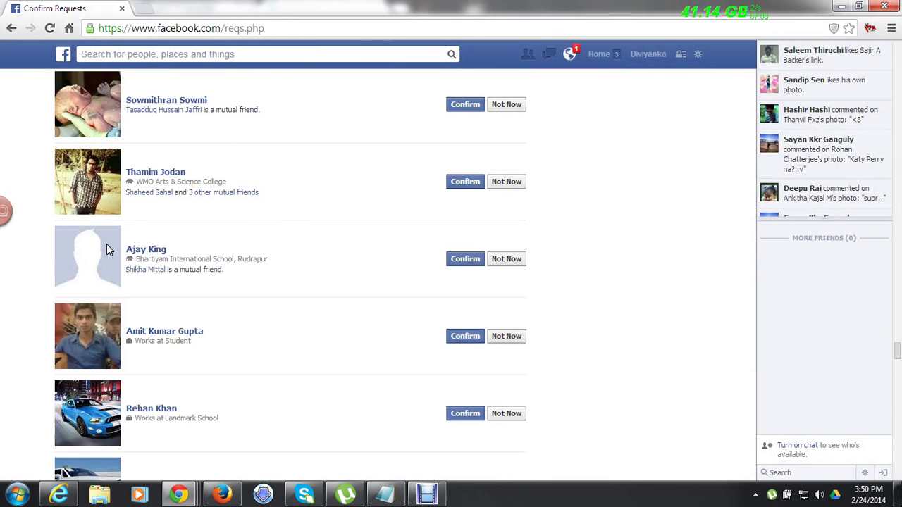
drag(897, 356, 898, 402)
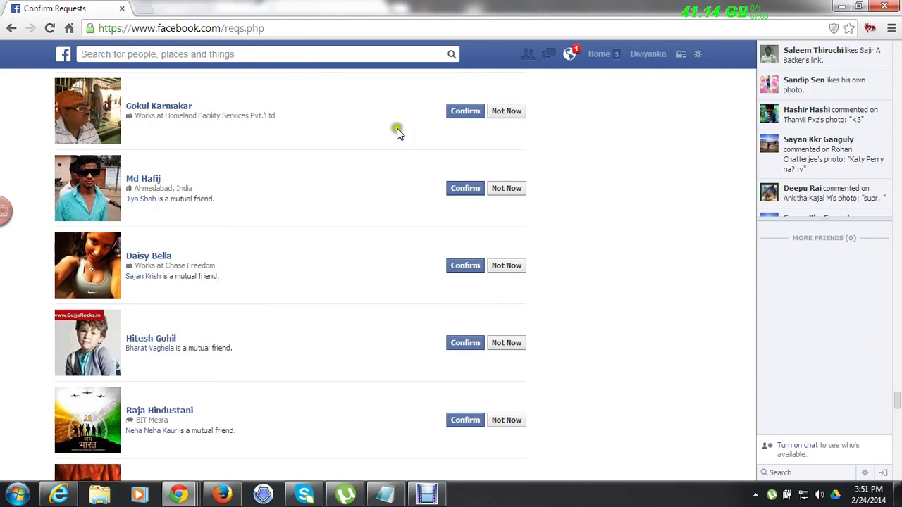
mouse_move(898, 402)
mouse_down()
mouse_move(898, 58)
mouse_move(897, 412)
mouse_move(898, 392)
mouse_up()
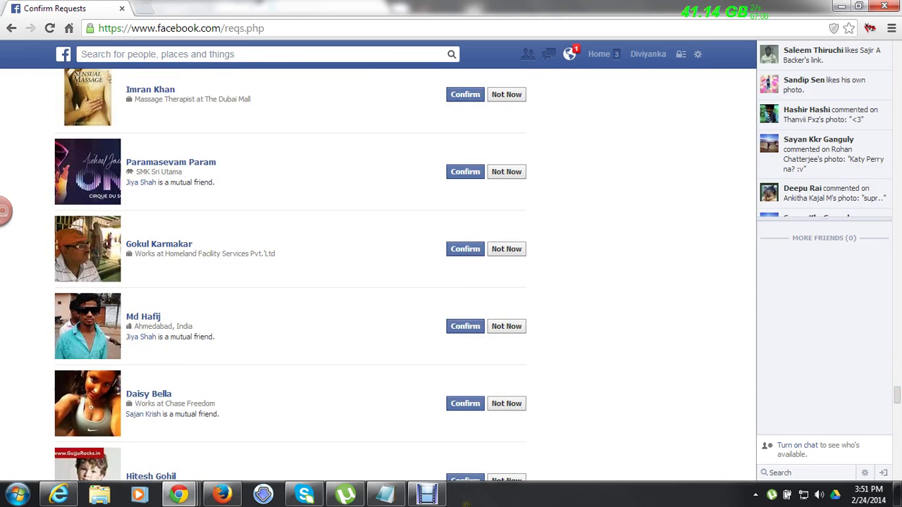
Copy the mass-accept javascript line from Notepad and return to Chrome's address bar
click(387, 495)
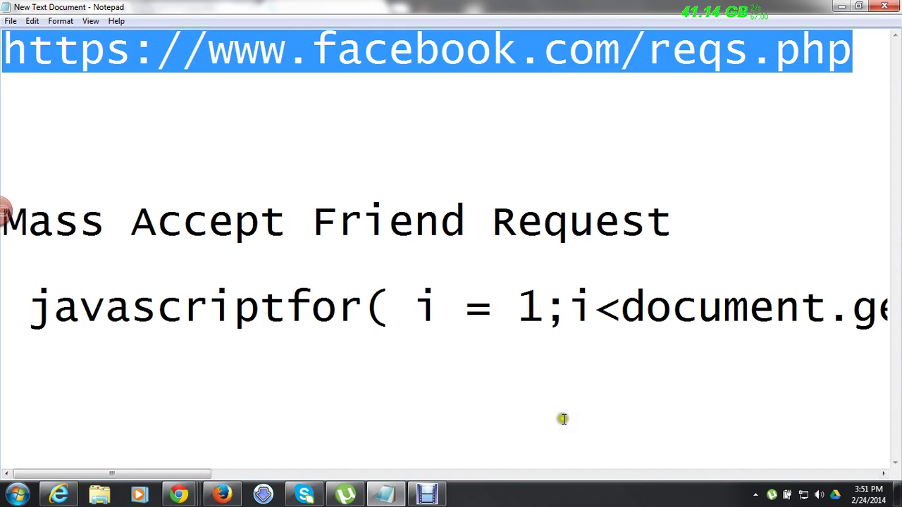
drag(32, 314, 897, 331)
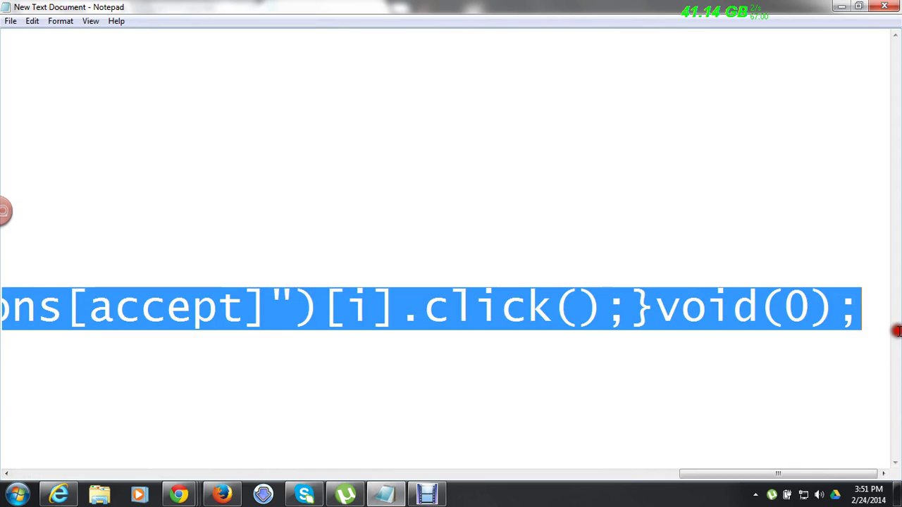
mouse_move(179, 496)
click(352, 405)
click(369, 30)
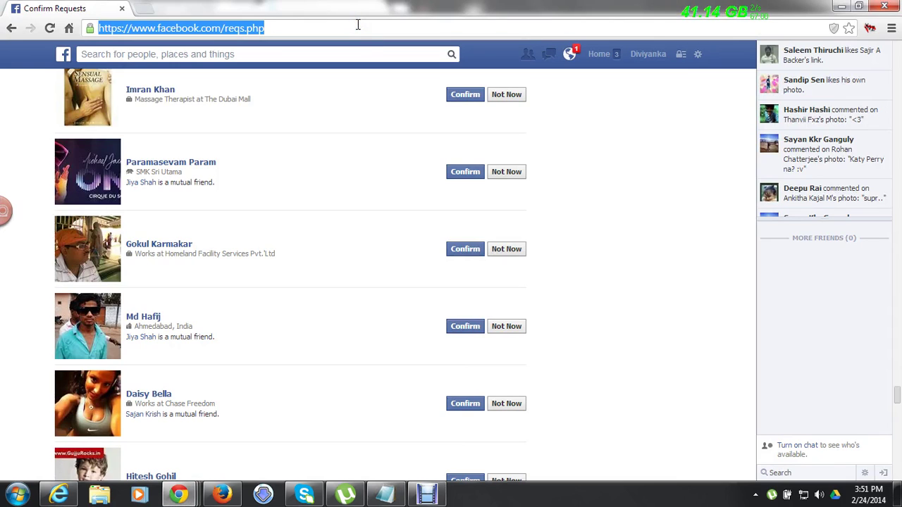
Paste the mass-accept snippet as the address, add the colon after 'javascript', and run it
text(javascriptfor( i = 1;i<document.getElementsByName("actions[accept]").length;i++){document.getElementsByName("actions[accept]")[i].click();}void(0);)
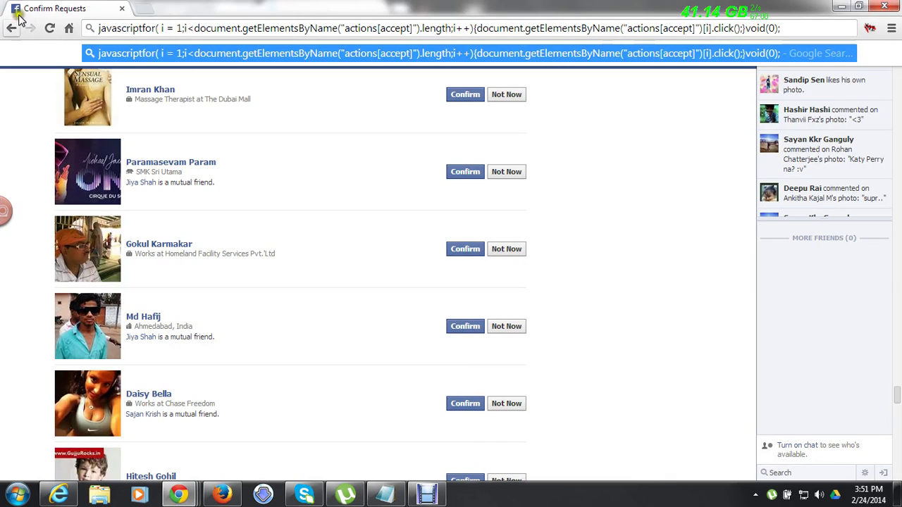
click(141, 26)
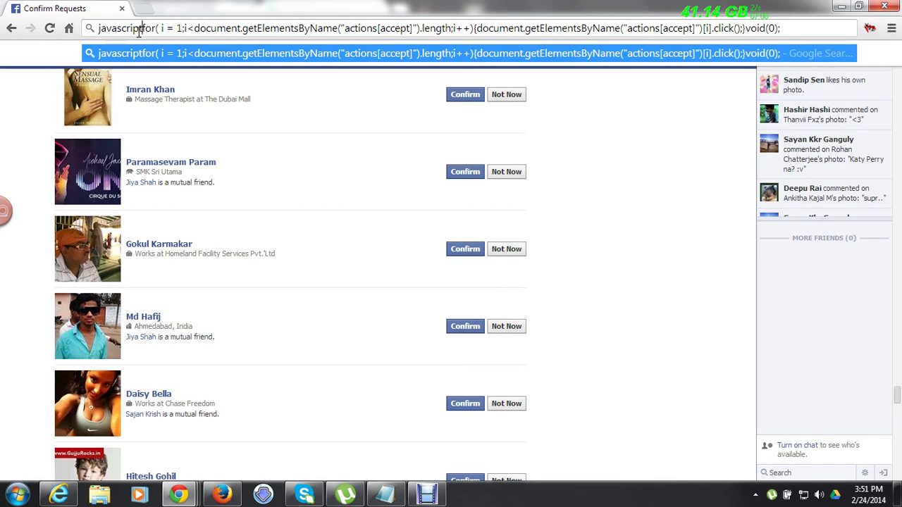
text(:)
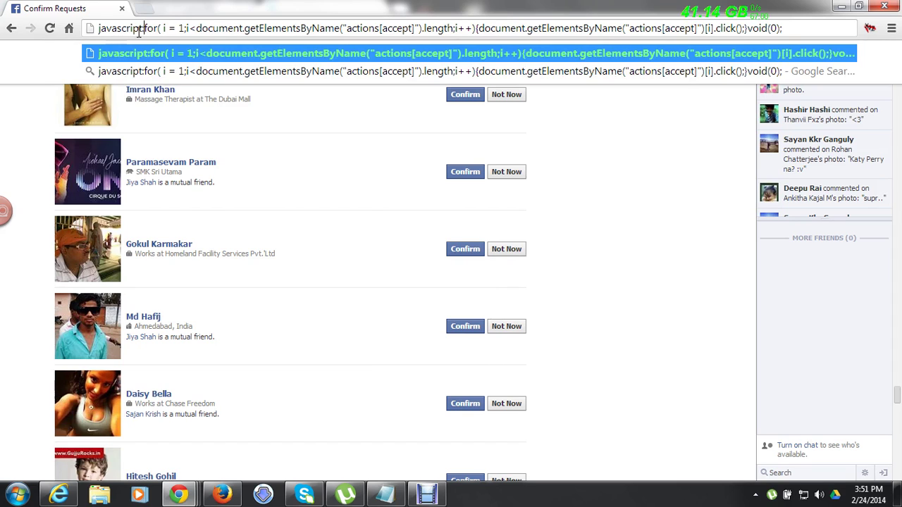
key(Return)
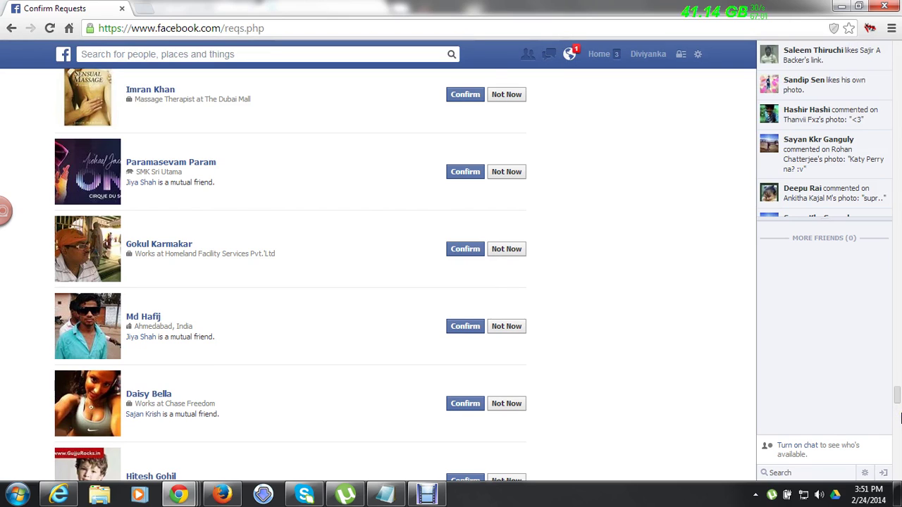
Open a new tab, return to Confirm Requests, and confirm the 'Do you know this person' prompt
click(148, 9)
click(62, 10)
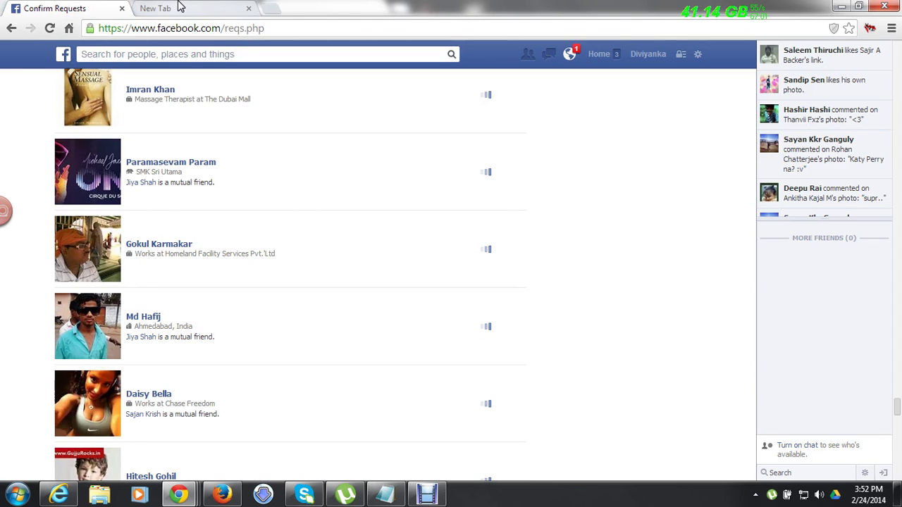
click(487, 172)
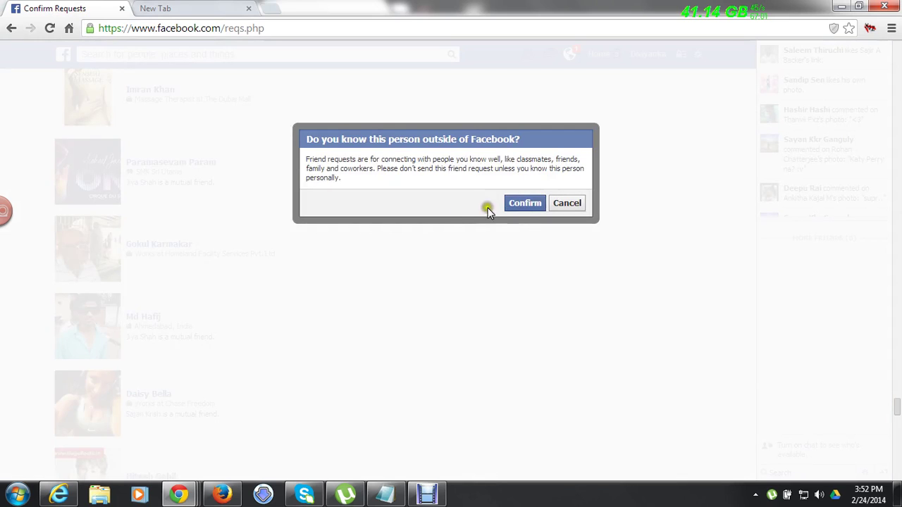
click(310, 141)
drag(310, 141, 540, 143)
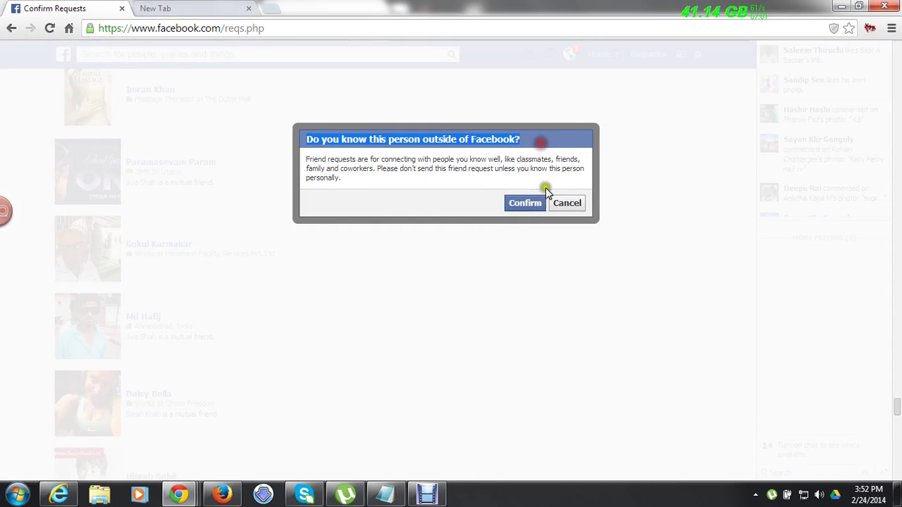
click(527, 208)
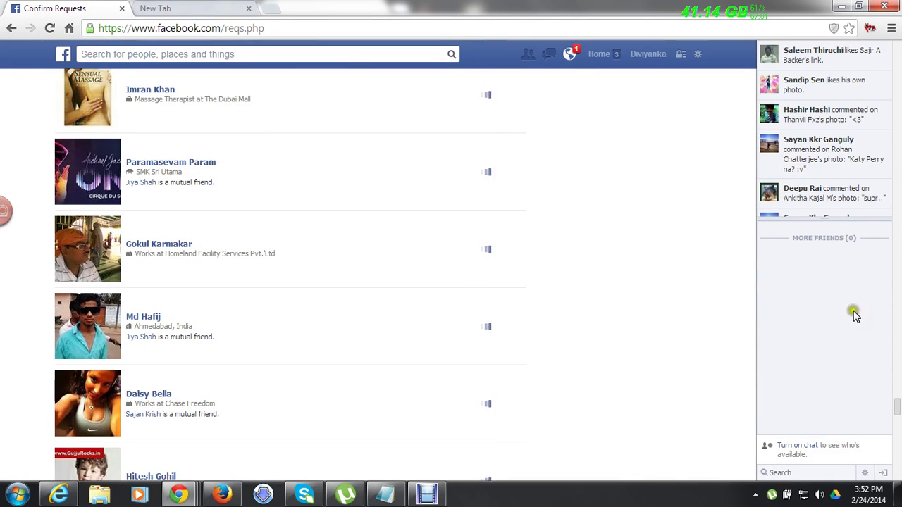
Go to Facebook Home, then switch tabs back to the Criminal Case page
scroll(897, 416, down, 4)
drag(897, 415, 880, 423)
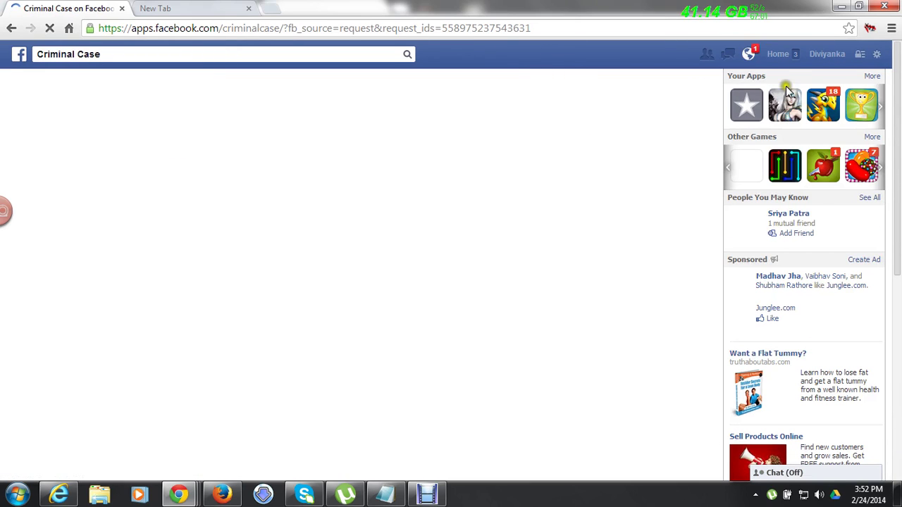
click(779, 60)
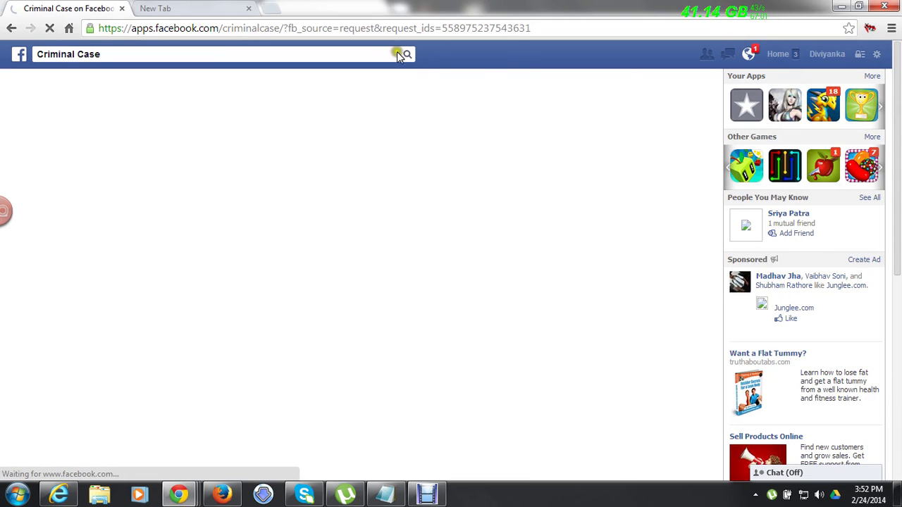
click(214, 7)
click(90, 7)
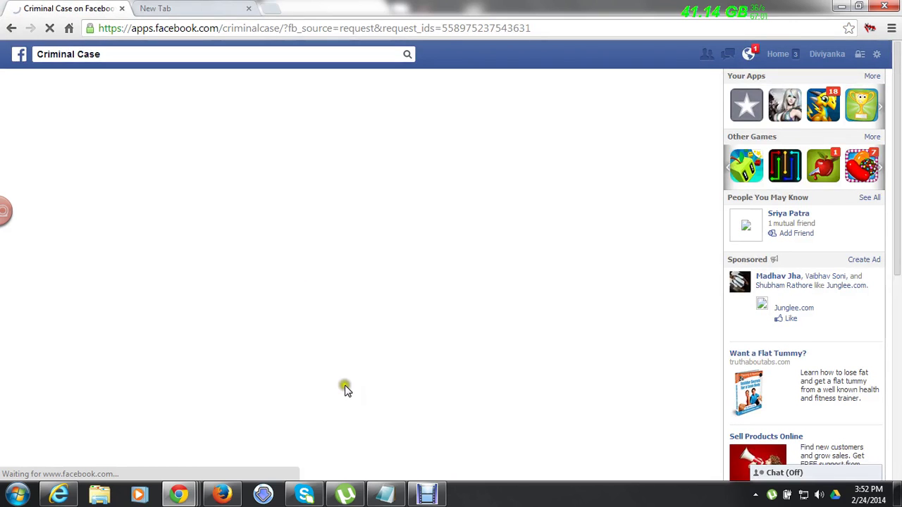
Select the reqs.php address line in the Notepad notes
click(386, 493)
drag(705, 477, 7, 476)
drag(892, 54, 7, 12)
key(ctrl+c)
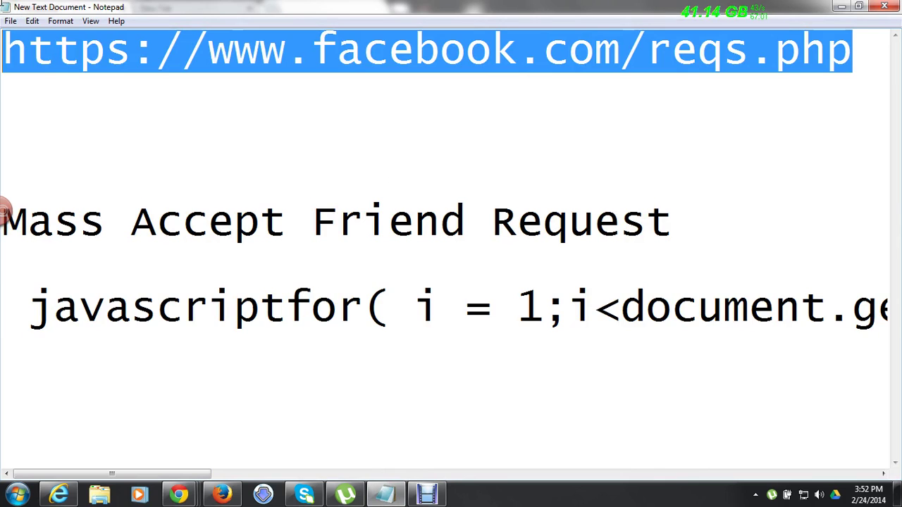
mouse_move(179, 493)
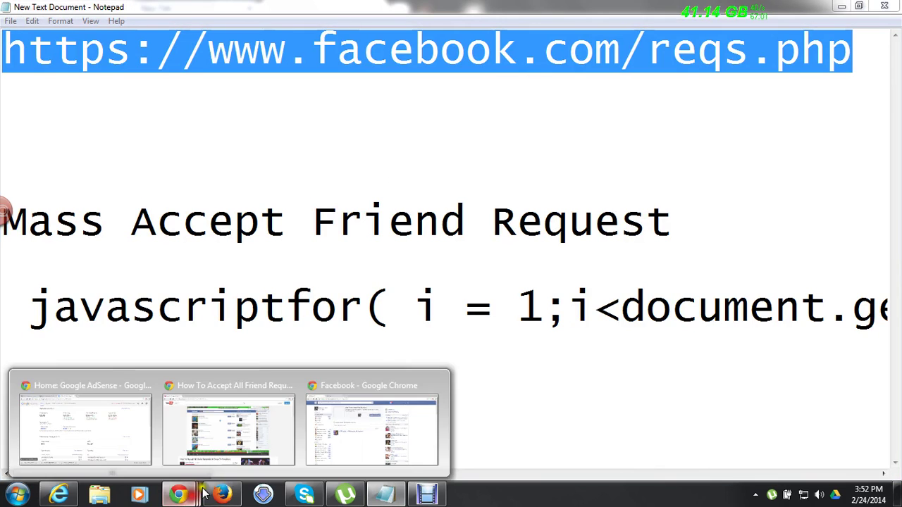
click(338, 426)
click(304, 28)
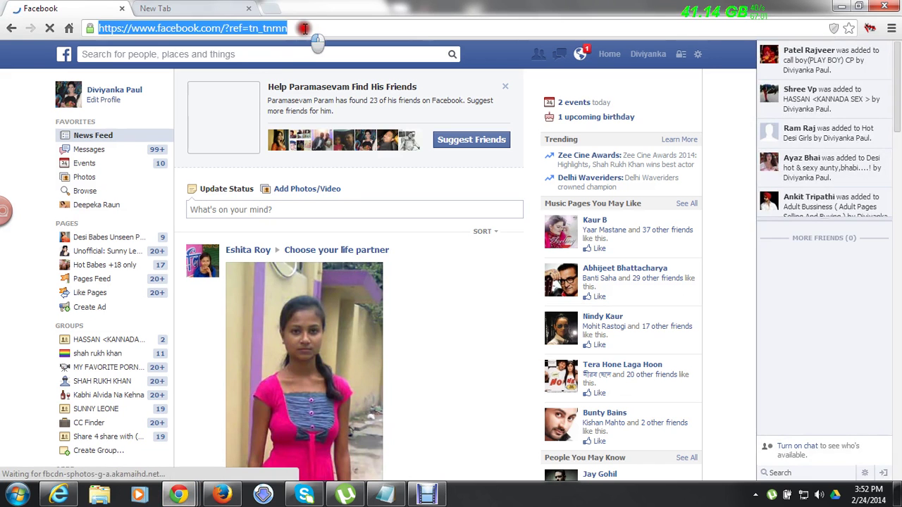
key(ctrl+v)
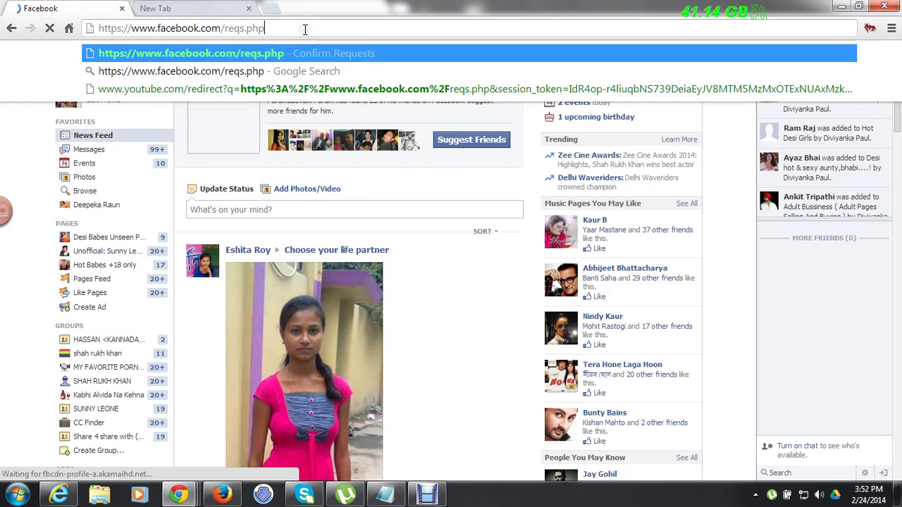
key(Return)
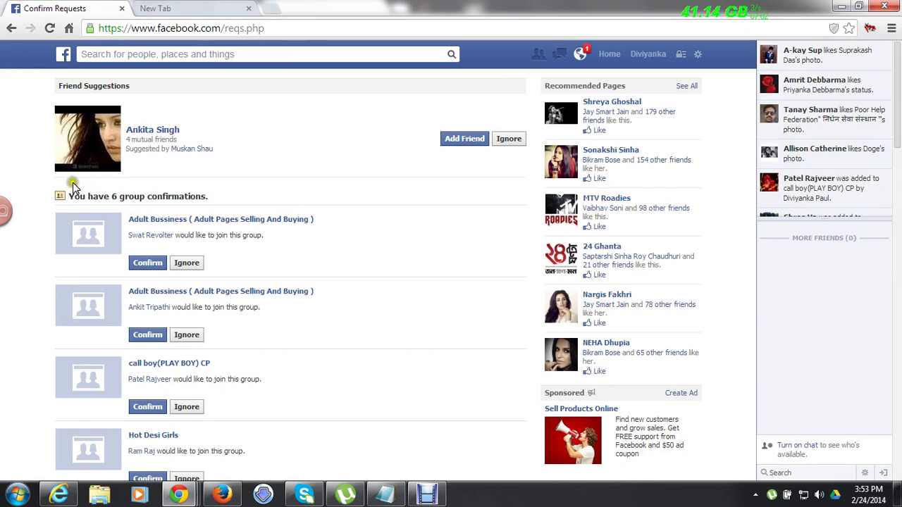
drag(214, 196, 119, 199)
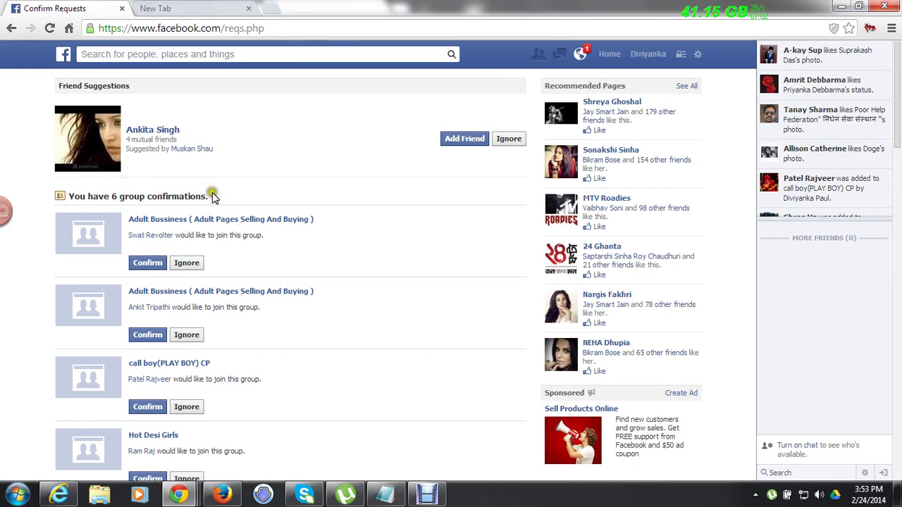